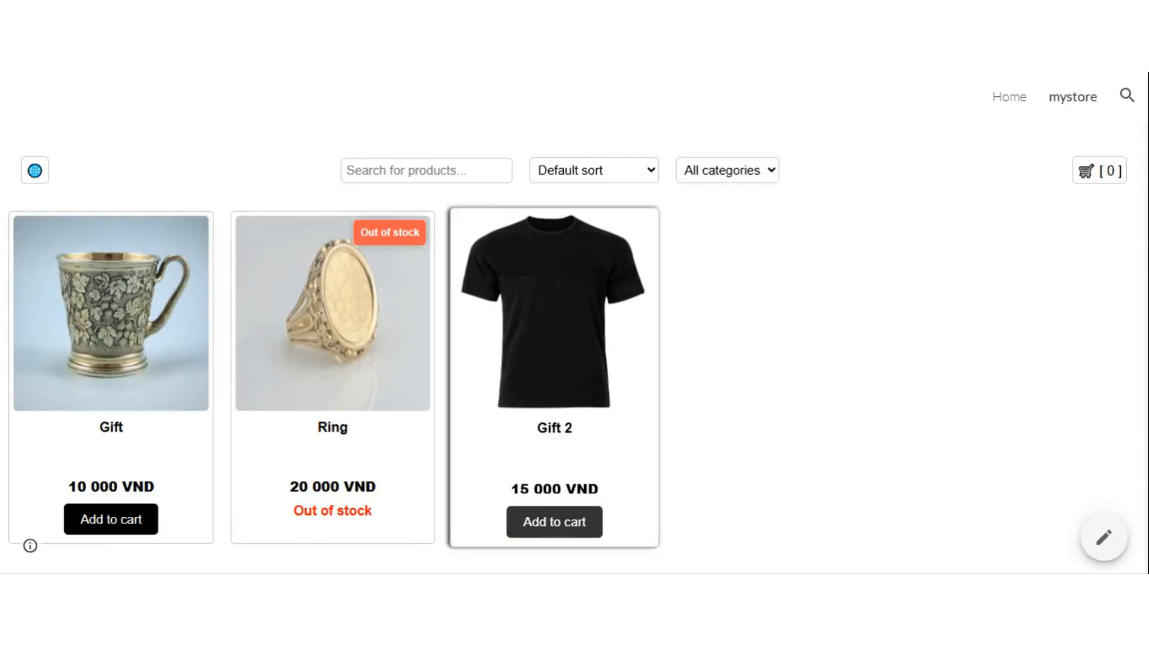
- Add one Gift 2 and one Gift to the cart, then proceed from the cart to payment
{"action": "left_click", "coordinate": [570, 530]}
{"action": "left_click", "coordinate": [575, 361]}
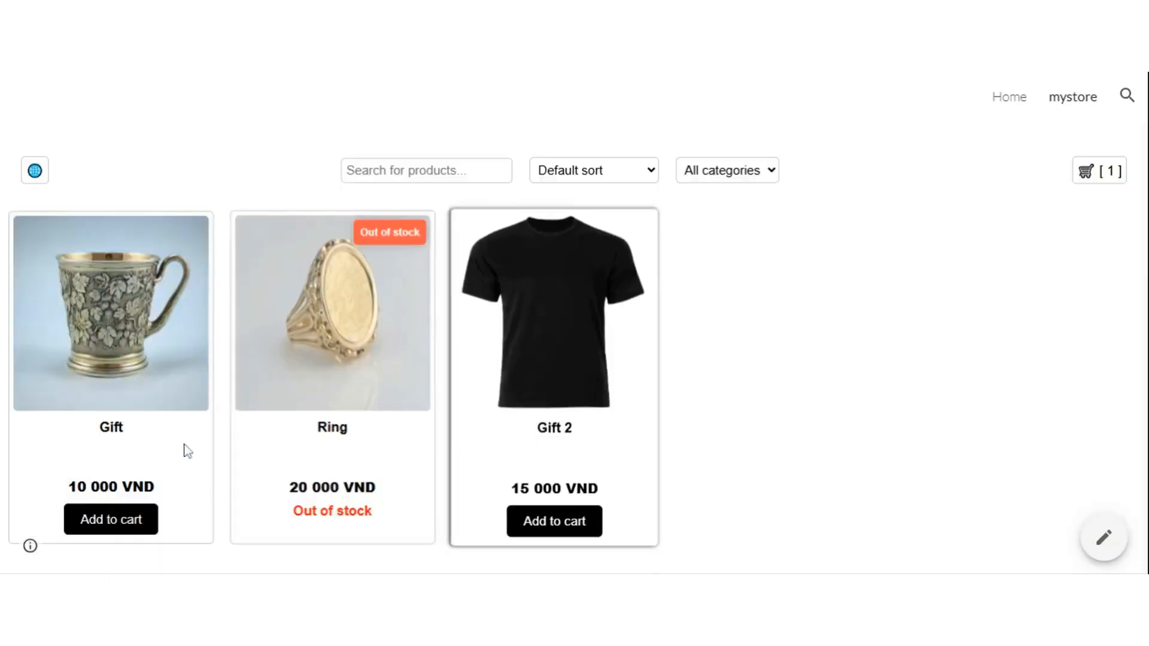
{"action": "left_click", "coordinate": [114, 521]}
{"action": "left_click", "coordinate": [576, 366]}
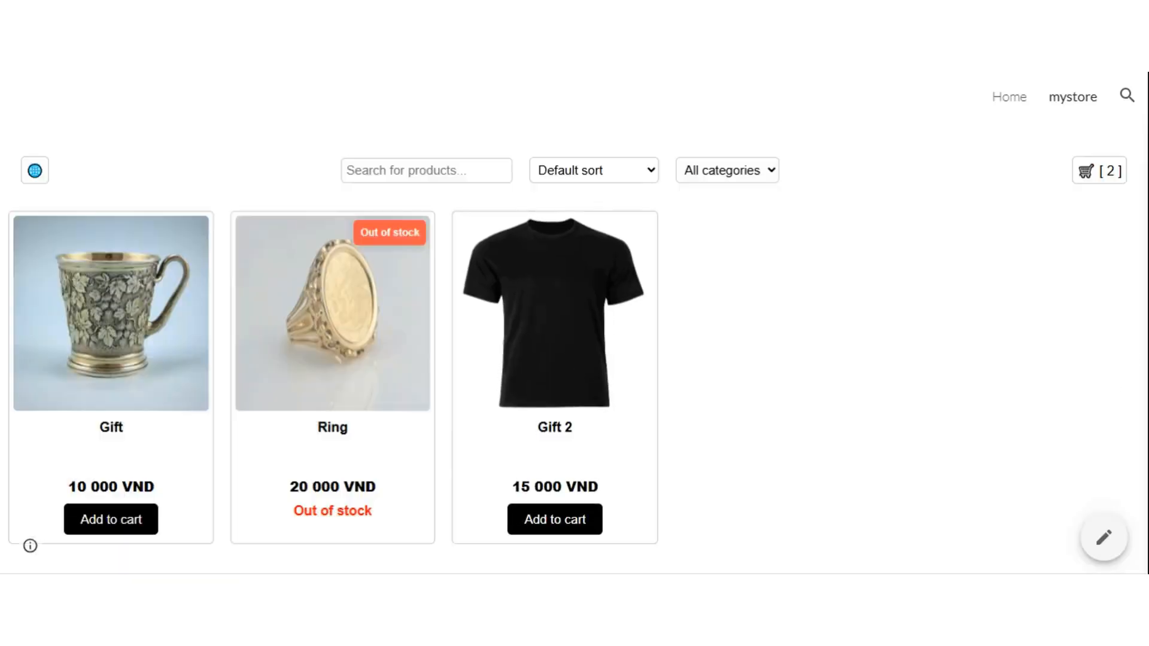
{"action": "left_click", "coordinate": [1102, 179]}
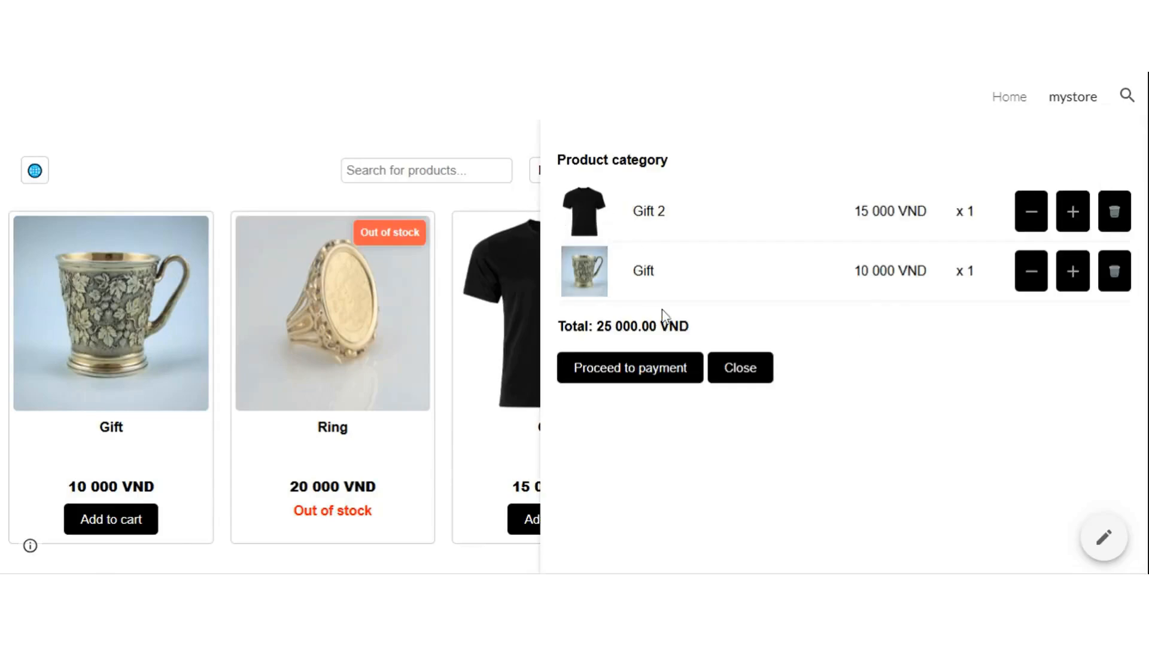
{"action": "left_click", "coordinate": [650, 368]}
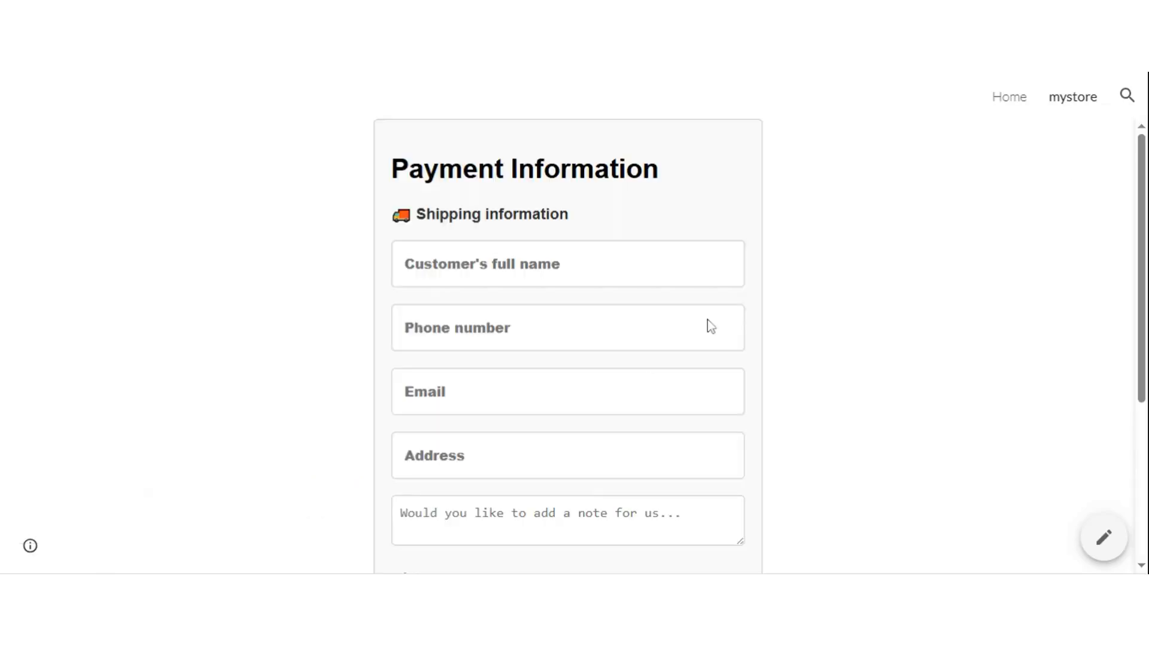
- Apply the coupon code MYCOUPON123 in the checkout form's promotion section and hide the screen-sharing notice
{"action": "scroll", "coordinate": [790, 305], "scroll_direction": "down", "scroll_amount": 5}
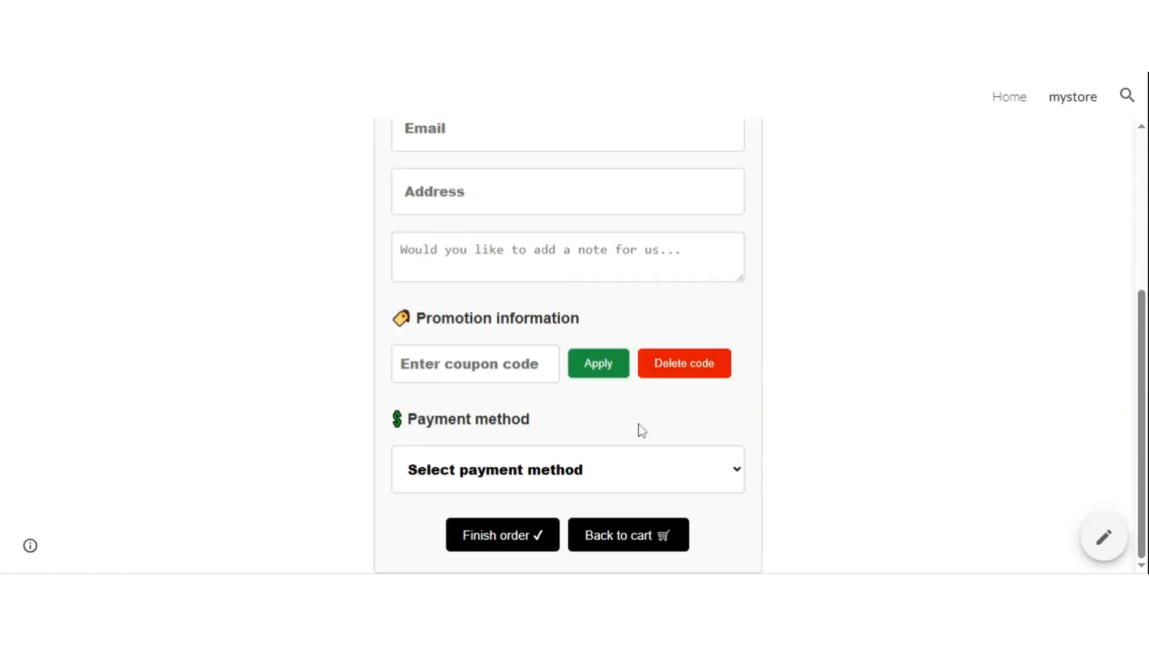
{"action": "left_click", "coordinate": [469, 364]}
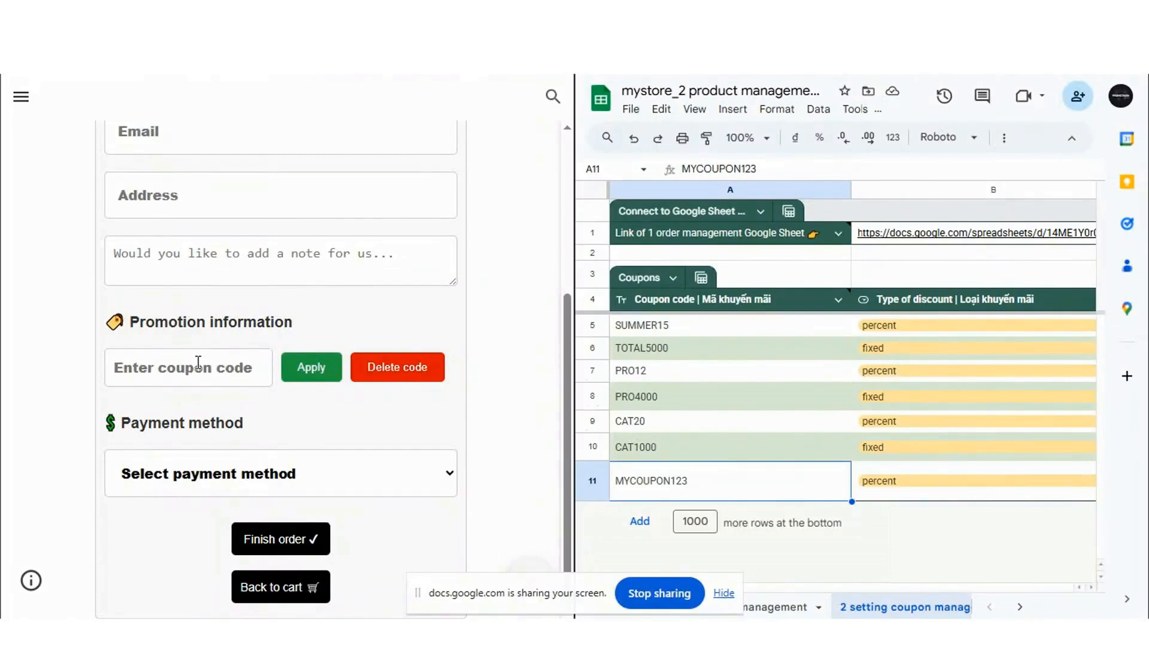
{"action": "left_click", "coordinate": [203, 367]}
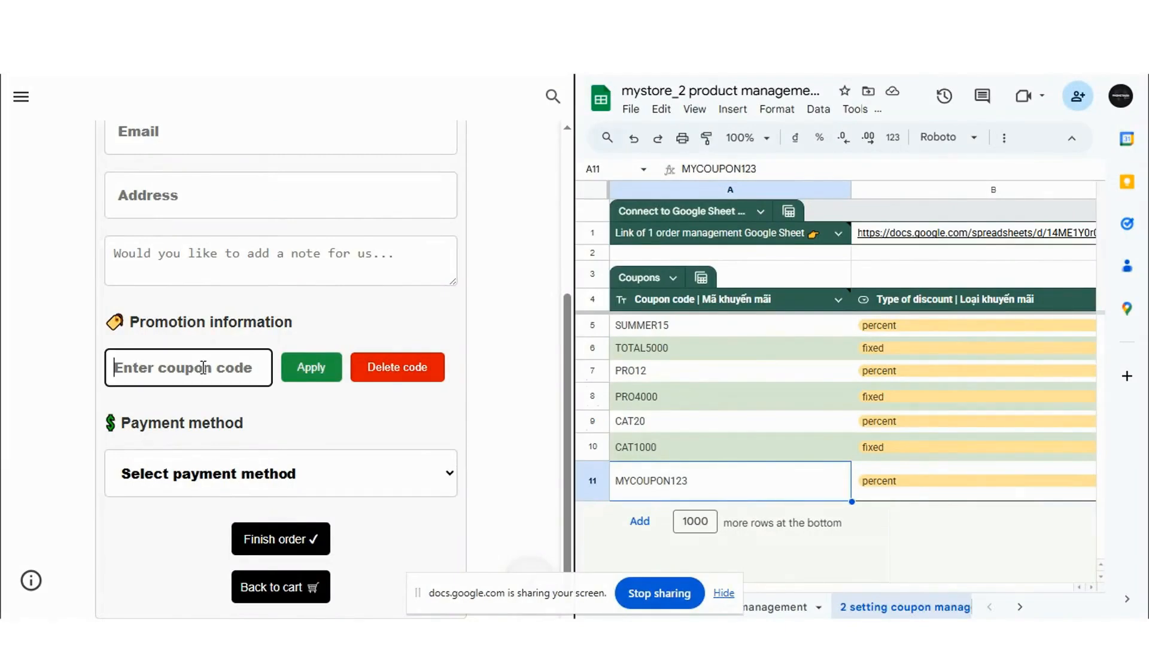
{"action": "type", "text": "MY"}
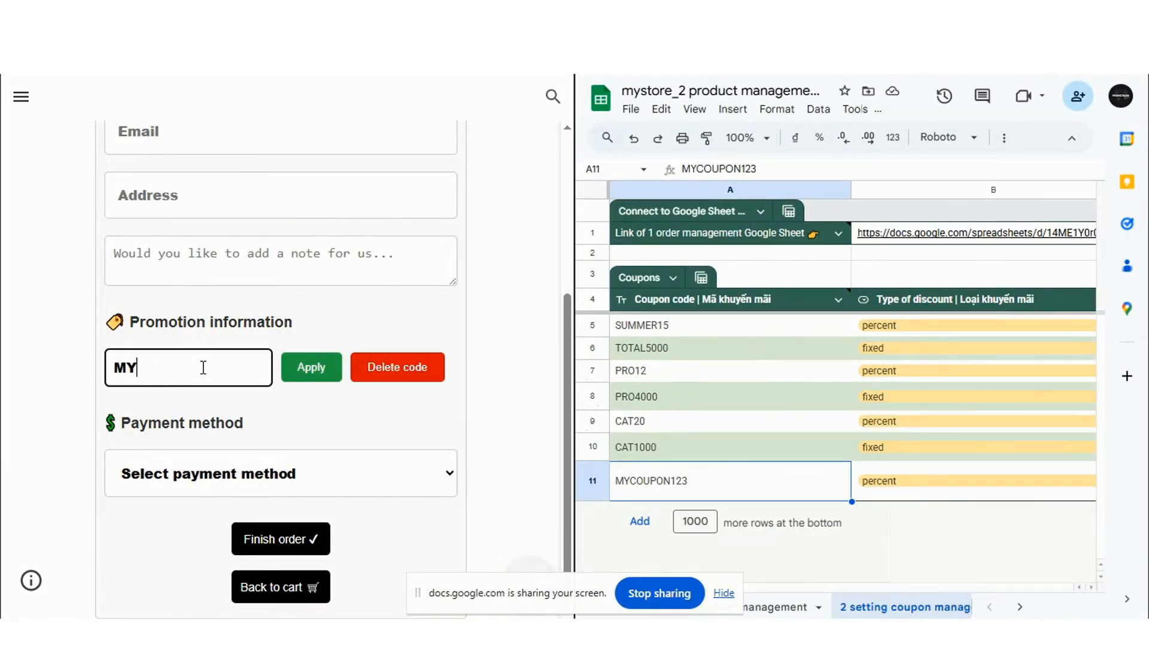
{"action": "type", "text": "COU"}
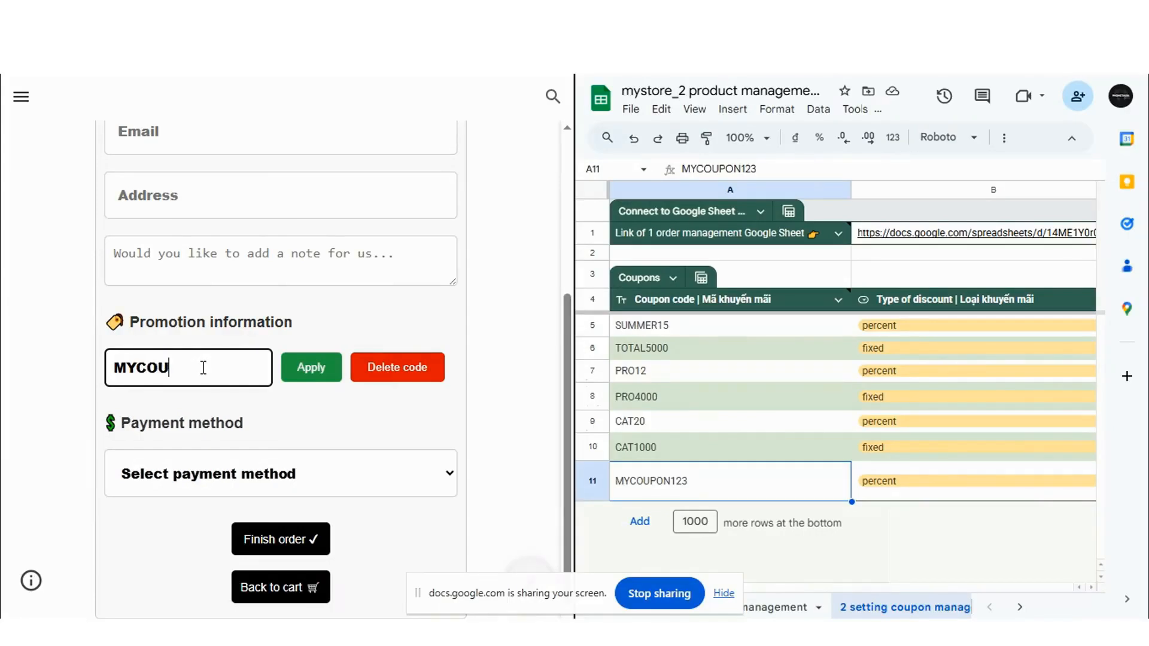
{"action": "type", "text": "PON123"}
{"action": "key", "text": "BackSpace"}
{"action": "key", "text": "BackSpace"}
{"action": "key", "text": "BackSpace"}
{"action": "type", "text": "123"}
{"action": "left_click", "coordinate": [285, 385]}
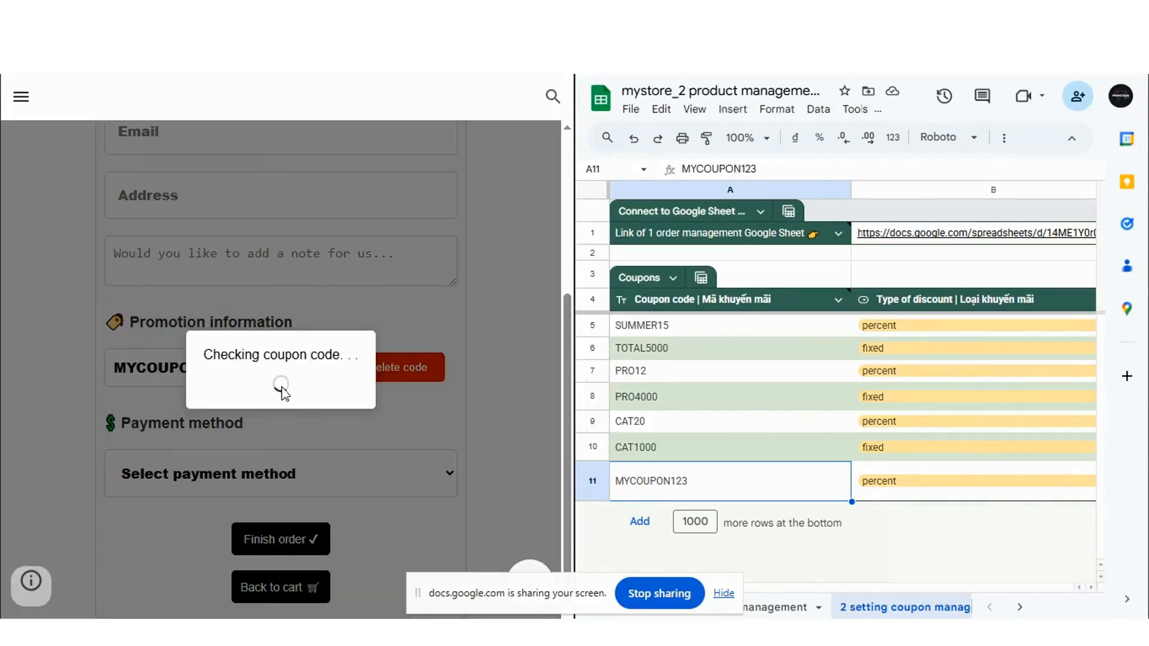
{"action": "left_click", "coordinate": [724, 594]}
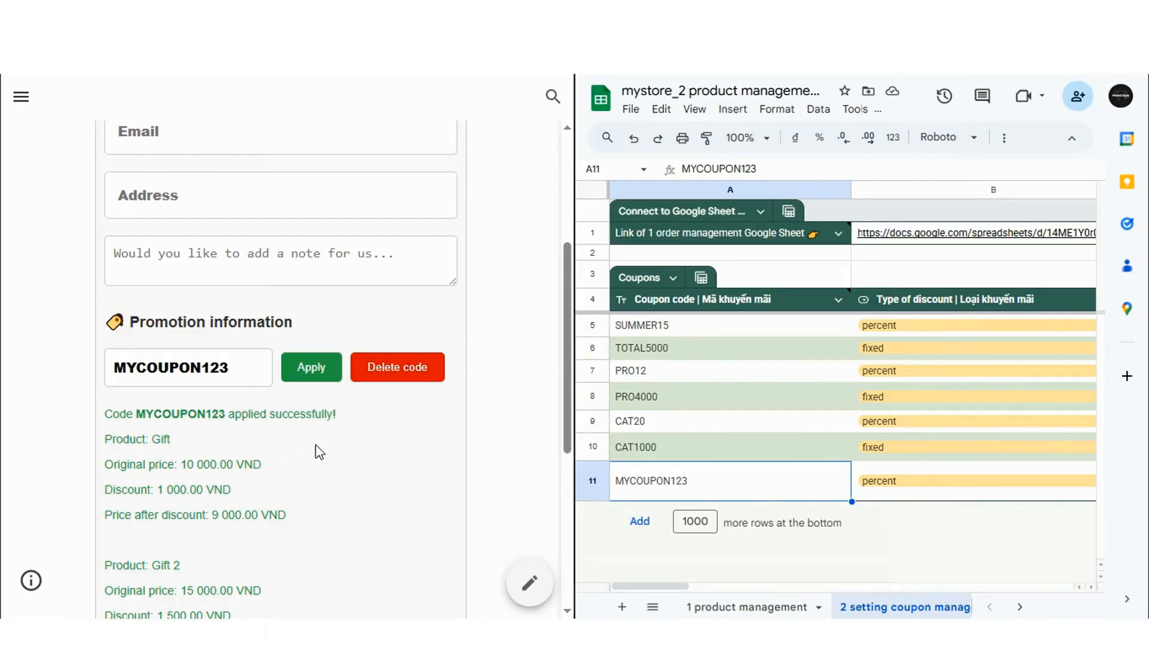
- Examine the discount breakdown for Gift and Gift 2, comparing each product's discount with the total discount amount
{"action": "scroll", "coordinate": [315, 444], "scroll_direction": "down", "scroll_amount": 3}
{"action": "scroll", "coordinate": [221, 439], "scroll_direction": "down", "scroll_amount": 2}
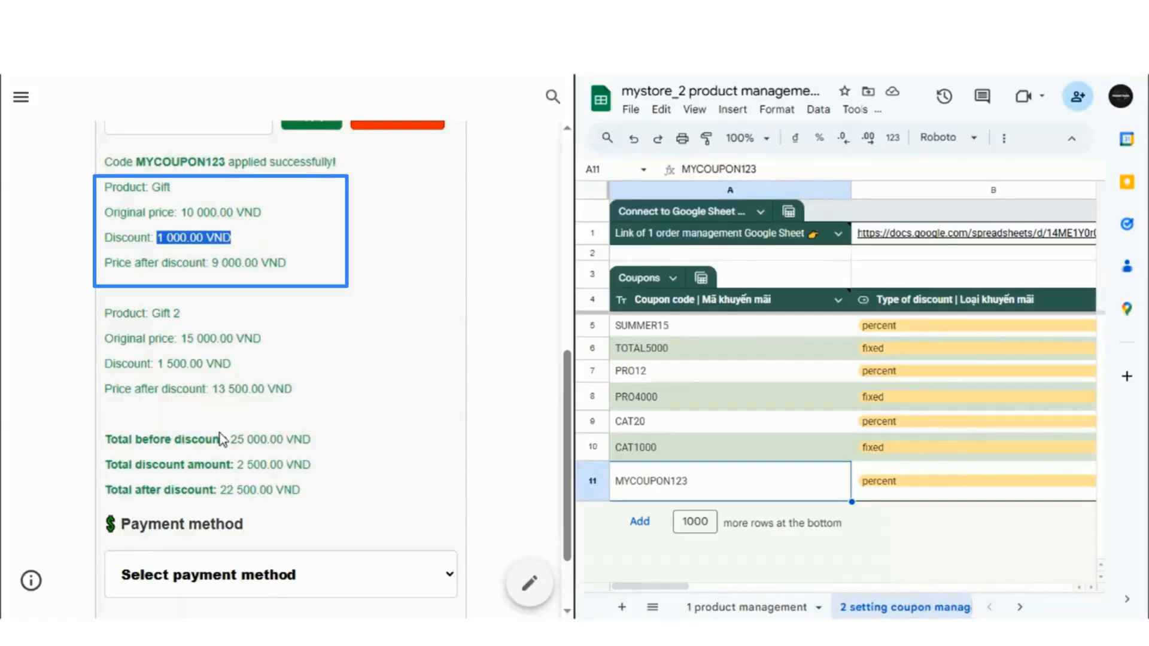
{"action": "scroll", "coordinate": [221, 439], "scroll_direction": "up", "scroll_amount": 2}
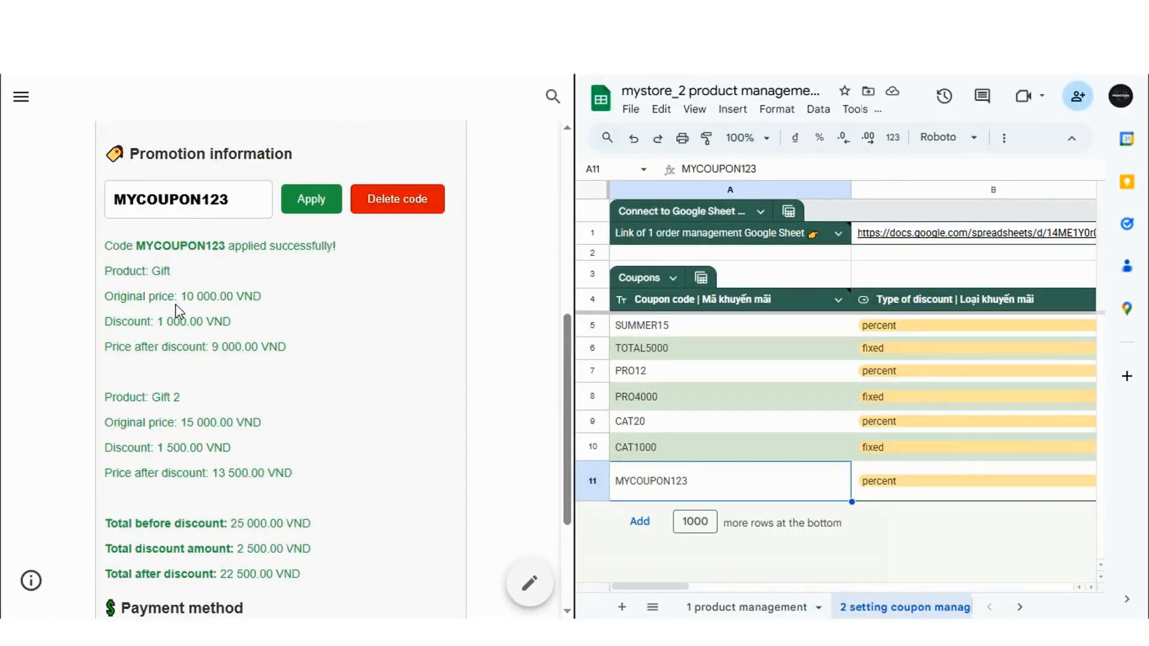
{"action": "scroll", "coordinate": [368, 418], "scroll_direction": "down", "scroll_amount": 2}
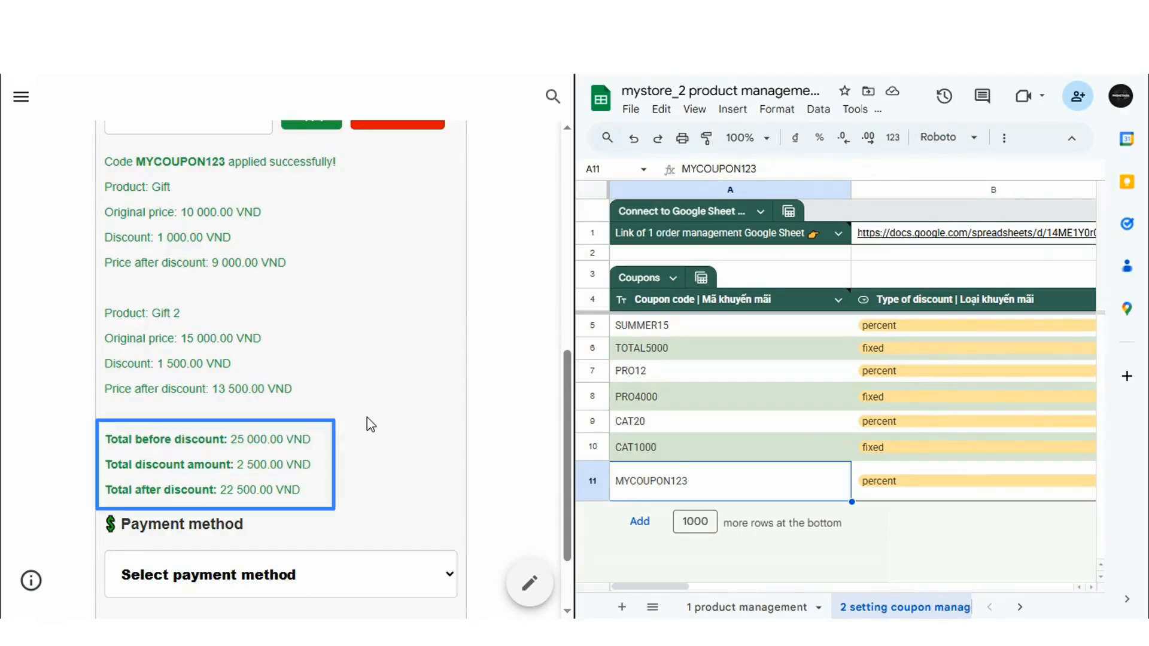
{"action": "left_click_drag", "start_coordinate": [235, 465], "coordinate": [330, 467]}
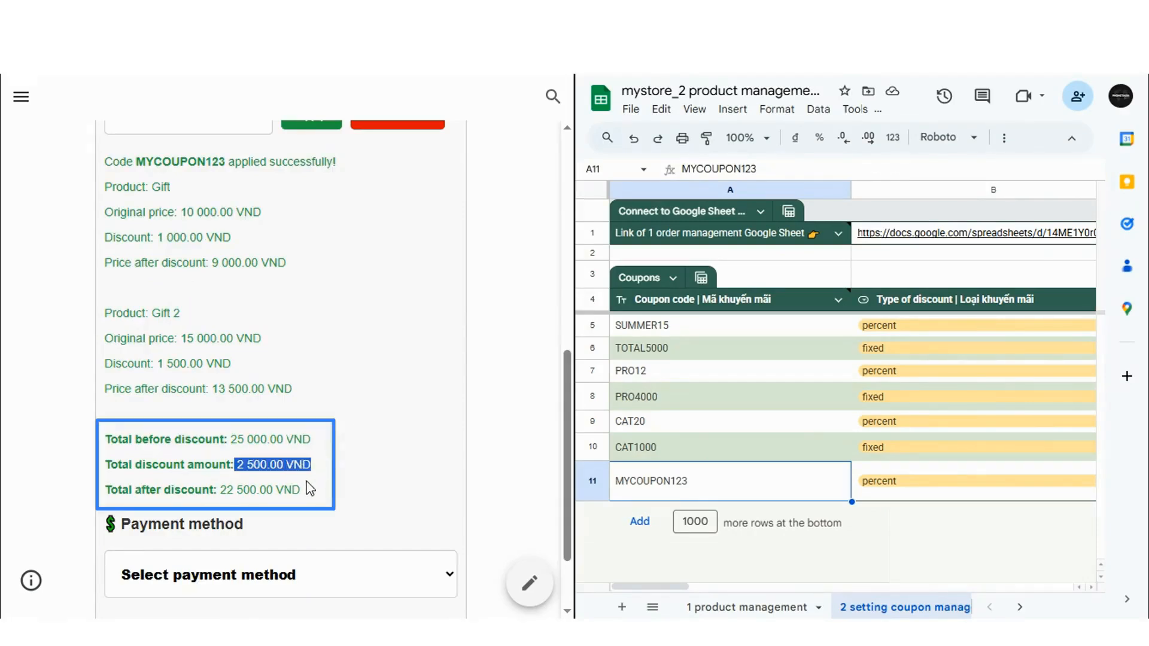
{"action": "left_click_drag", "start_coordinate": [157, 237], "coordinate": [244, 240]}
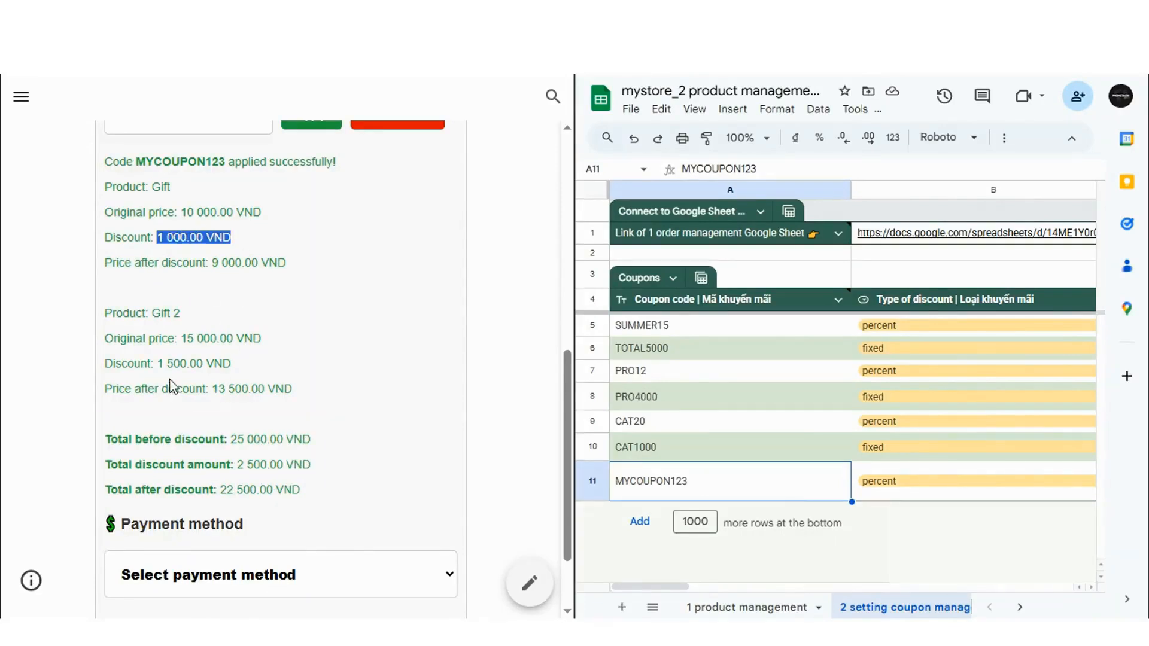
{"action": "left_click_drag", "start_coordinate": [158, 363], "coordinate": [250, 364]}
{"action": "left_click", "coordinate": [387, 370]}
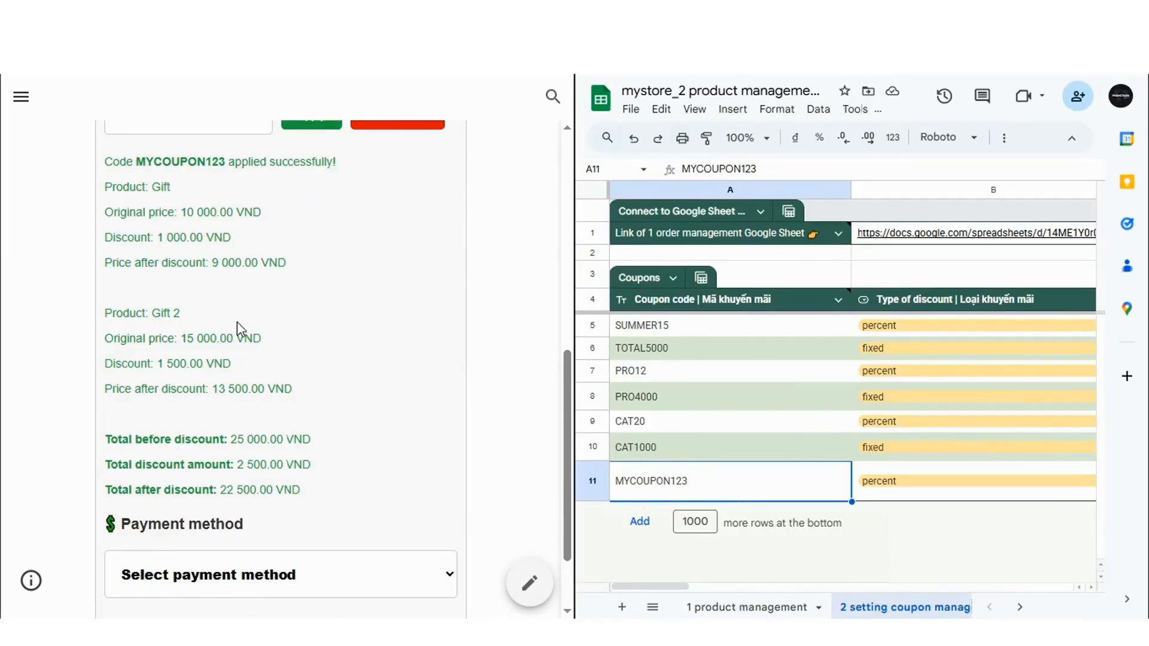
- Try to apply the coupon code MYCOUPON1234 in the checkout form
{"action": "scroll", "coordinate": [254, 335], "scroll_direction": "up", "scroll_amount": 2}
{"action": "left_click", "coordinate": [240, 201]}
{"action": "type", "text": "4"}
{"action": "left_click", "coordinate": [316, 204]}
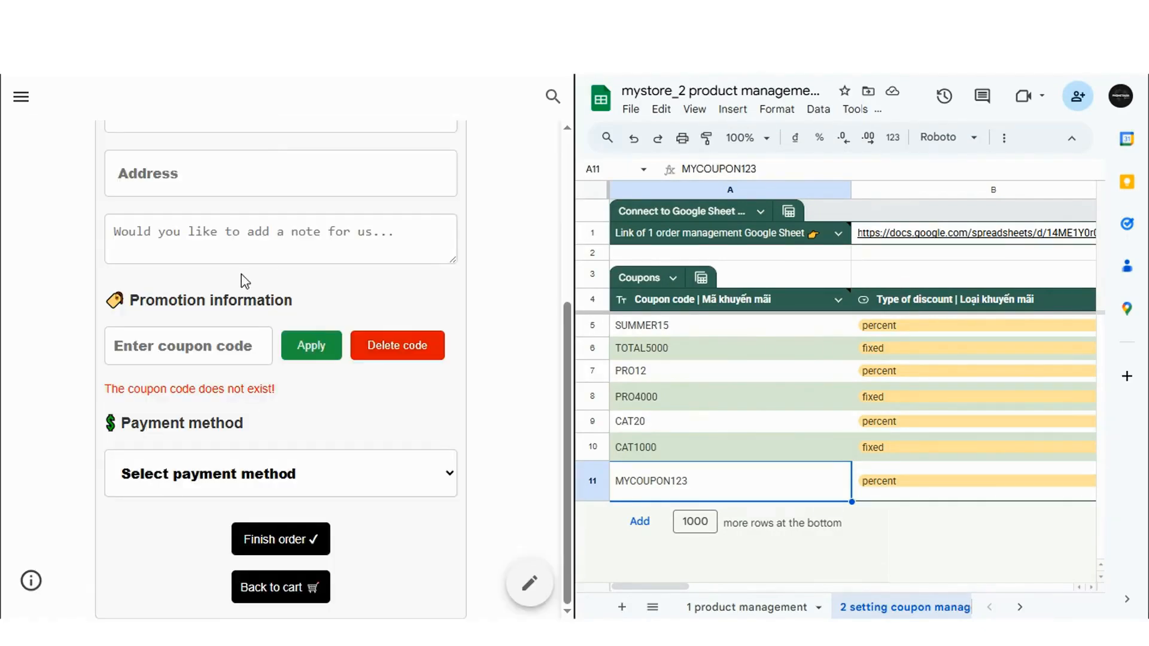
- In the Google Sheets coupon table, set the Coupon Apply Object's Value for MYCOUPON123 to 1
{"action": "left_click_drag", "start_coordinate": [671, 587], "coordinate": [873, 573]}
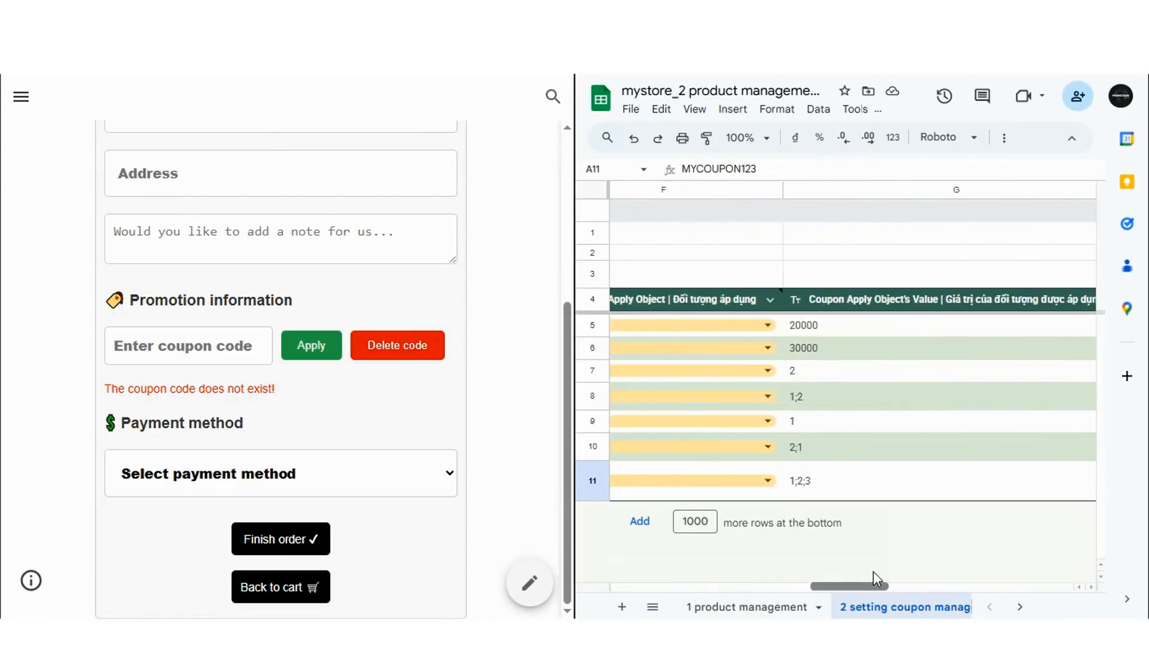
{"action": "left_click", "coordinate": [828, 482]}
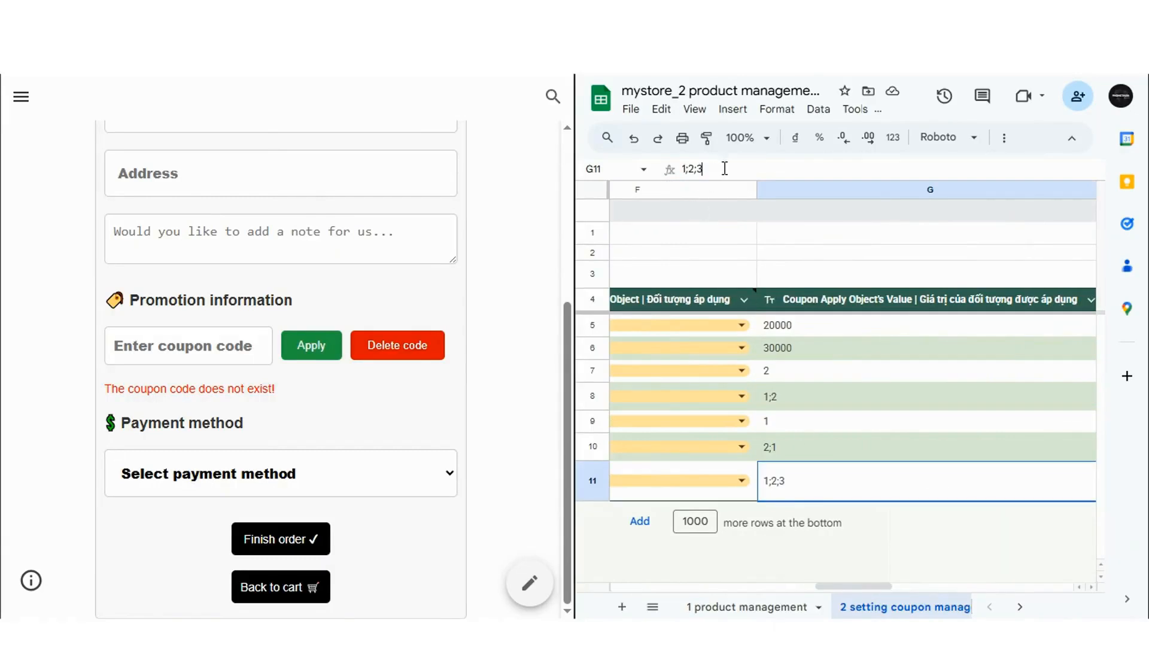
{"action": "left_click", "coordinate": [723, 168]}
{"action": "key", "text": "BackSpace"}
{"action": "key", "text": "BackSpace"}
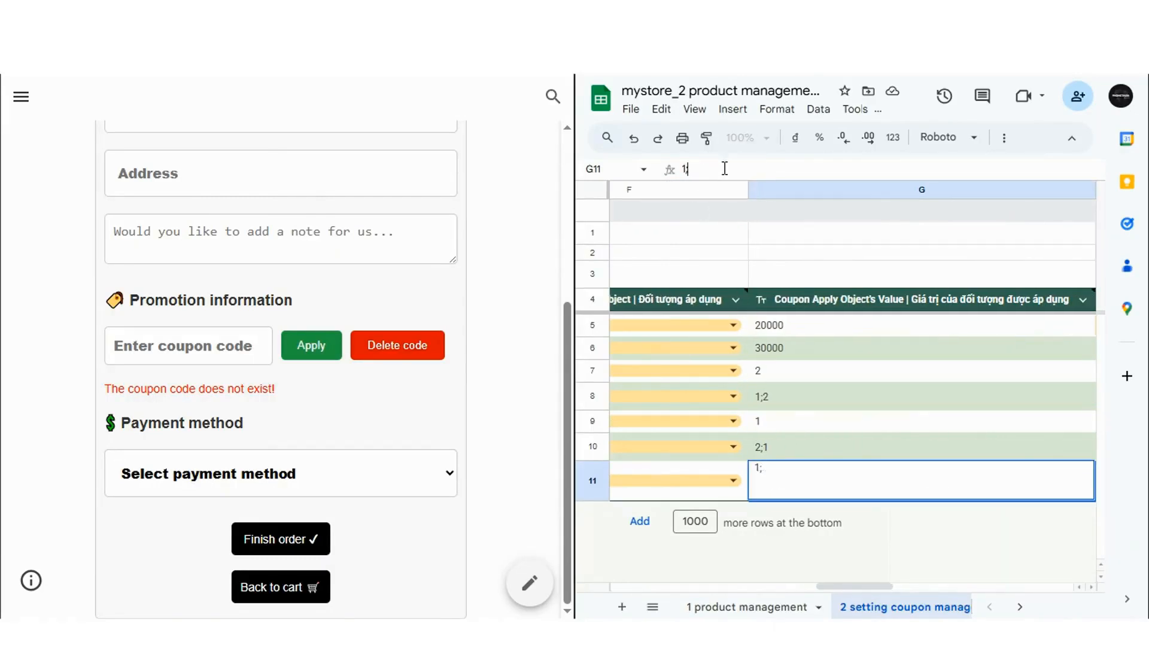
{"action": "key", "text": "Return"}
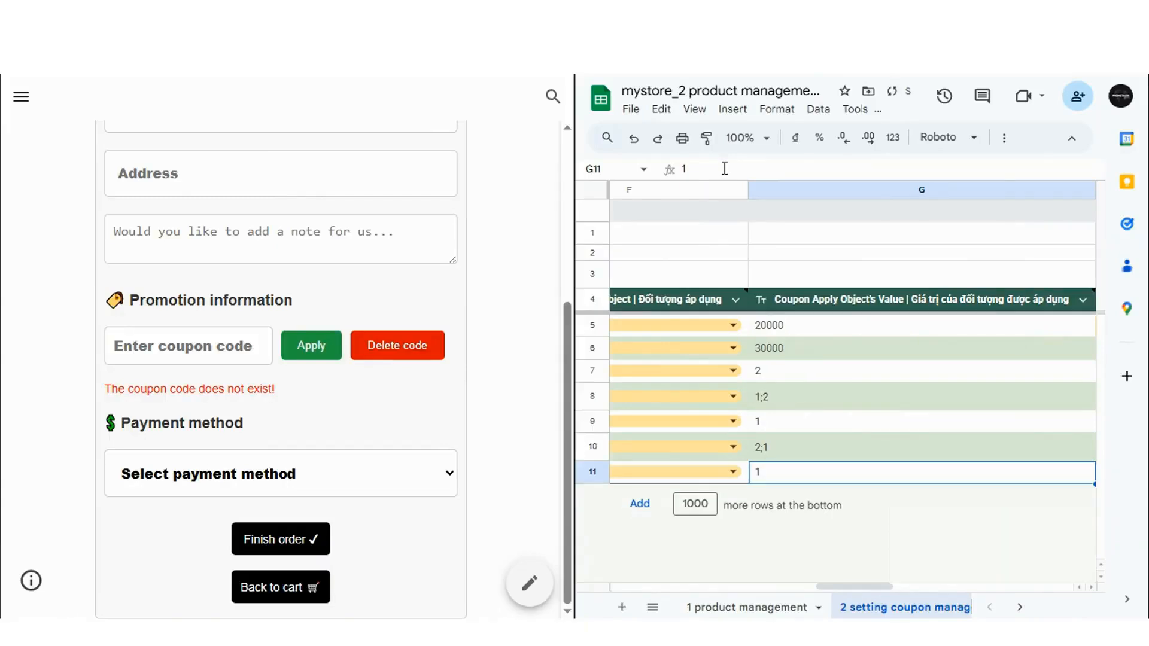
- Apply MYCOUPON123 in the store's checkout form and review the discount details for Gift and Gift 2
{"action": "left_click", "coordinate": [179, 346]}
{"action": "type", "text": "MYCOU"}
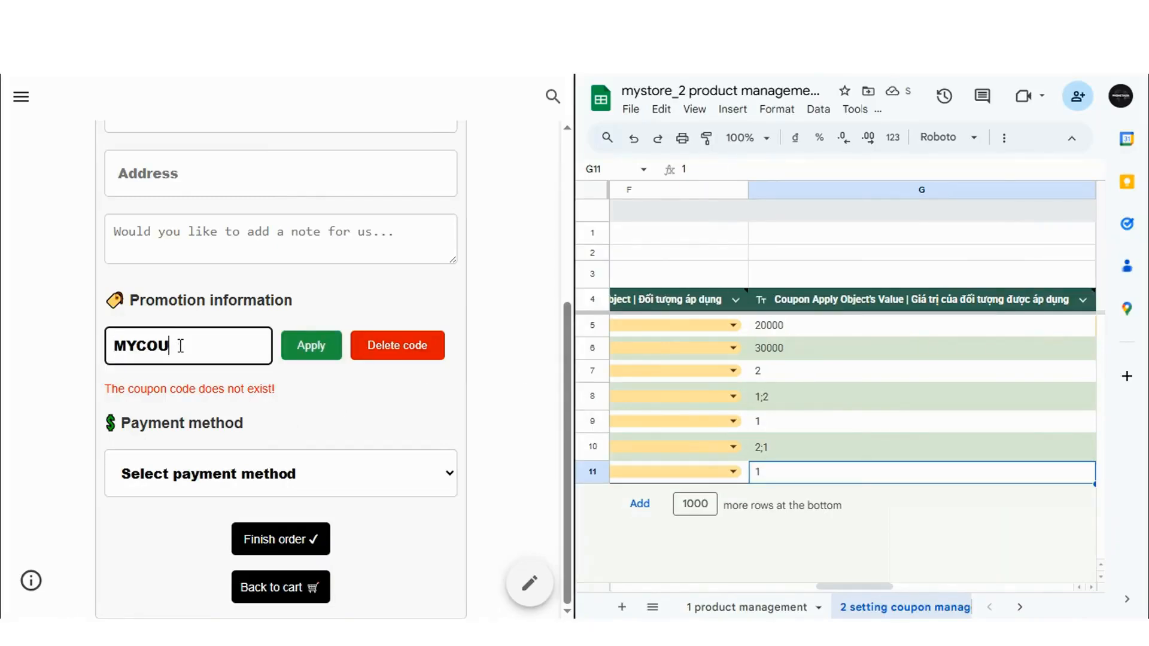
{"action": "type", "text": "PON123"}
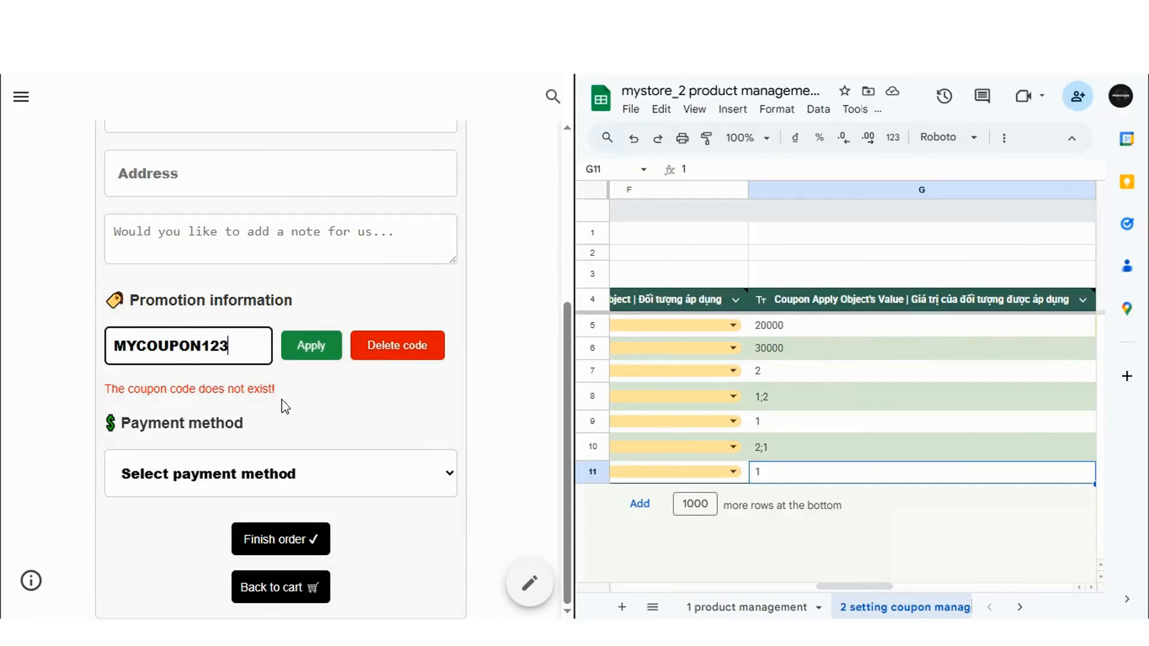
{"action": "left_click", "coordinate": [313, 352]}
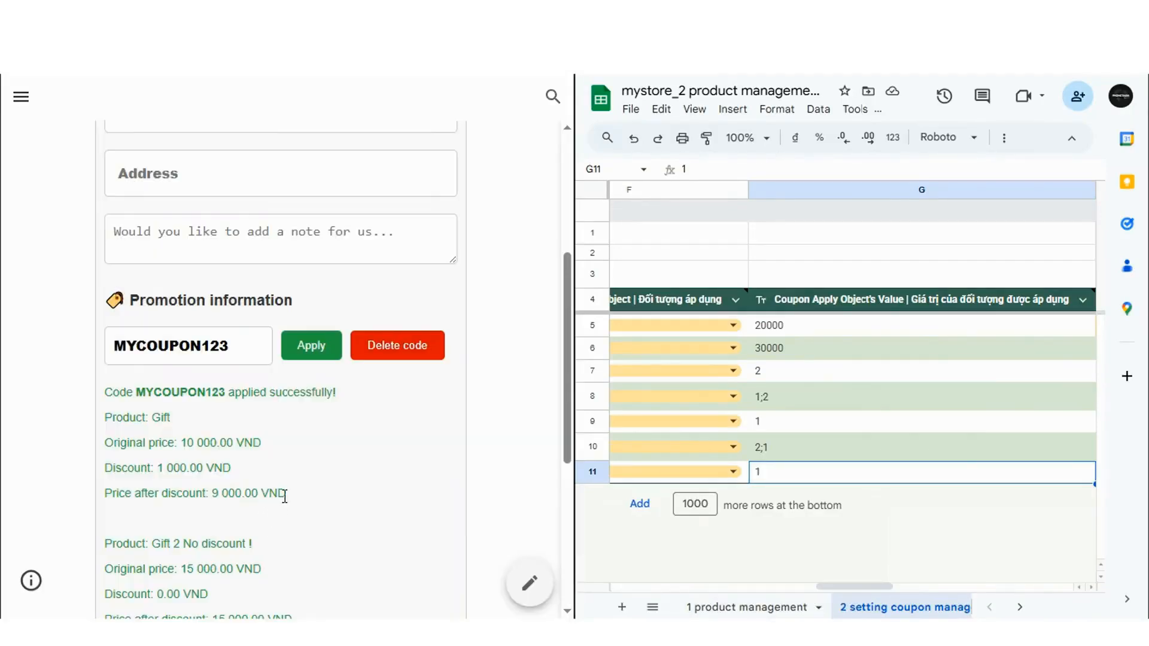
{"action": "scroll", "coordinate": [329, 467], "scroll_direction": "down", "scroll_amount": 1}
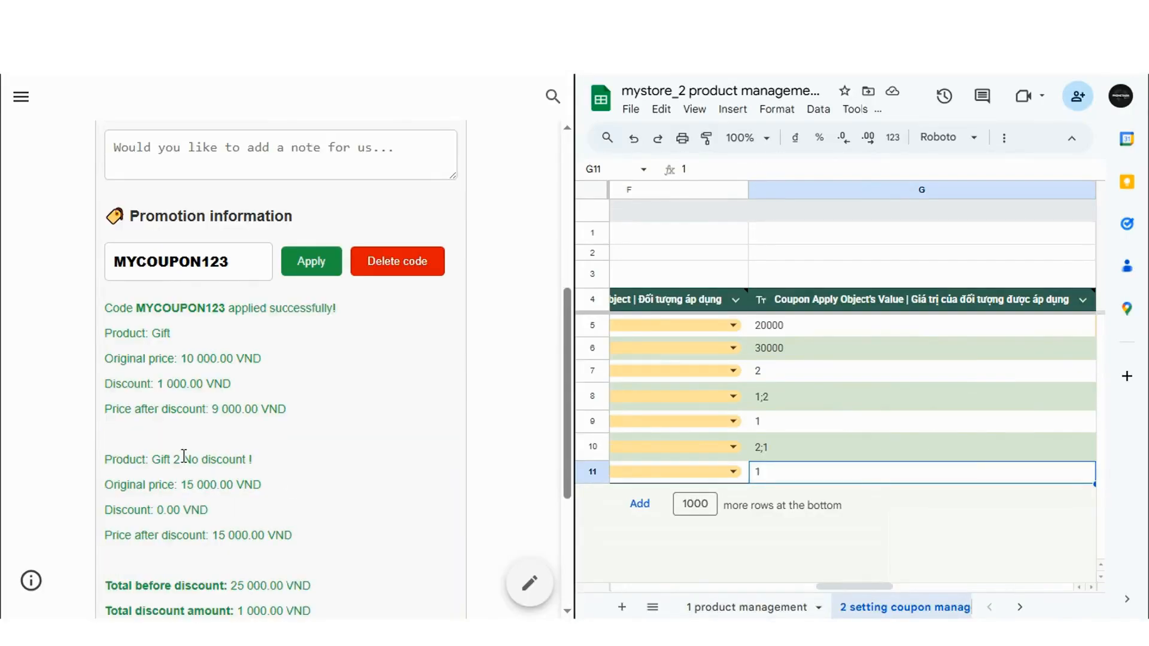
{"action": "left_click_drag", "start_coordinate": [182, 459], "coordinate": [263, 470]}
{"action": "left_click", "coordinate": [301, 491]}
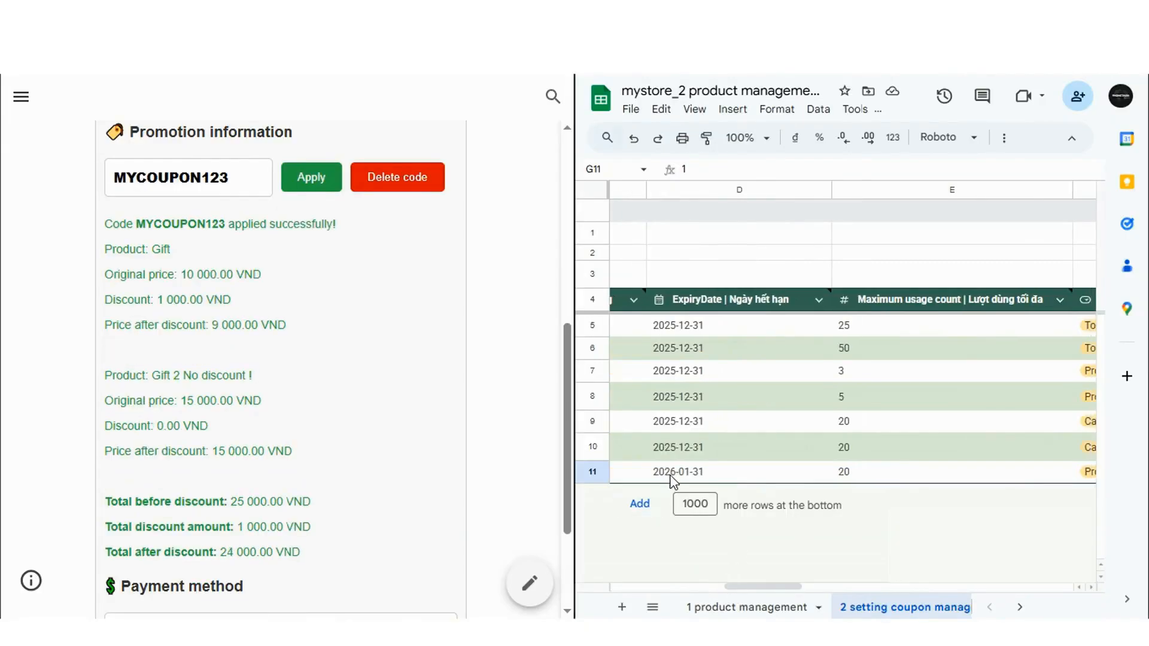
- Set the expiry date of MYCOUPON123 in the coupon sheet to 2026-01-07
{"action": "left_click", "coordinate": [669, 475]}
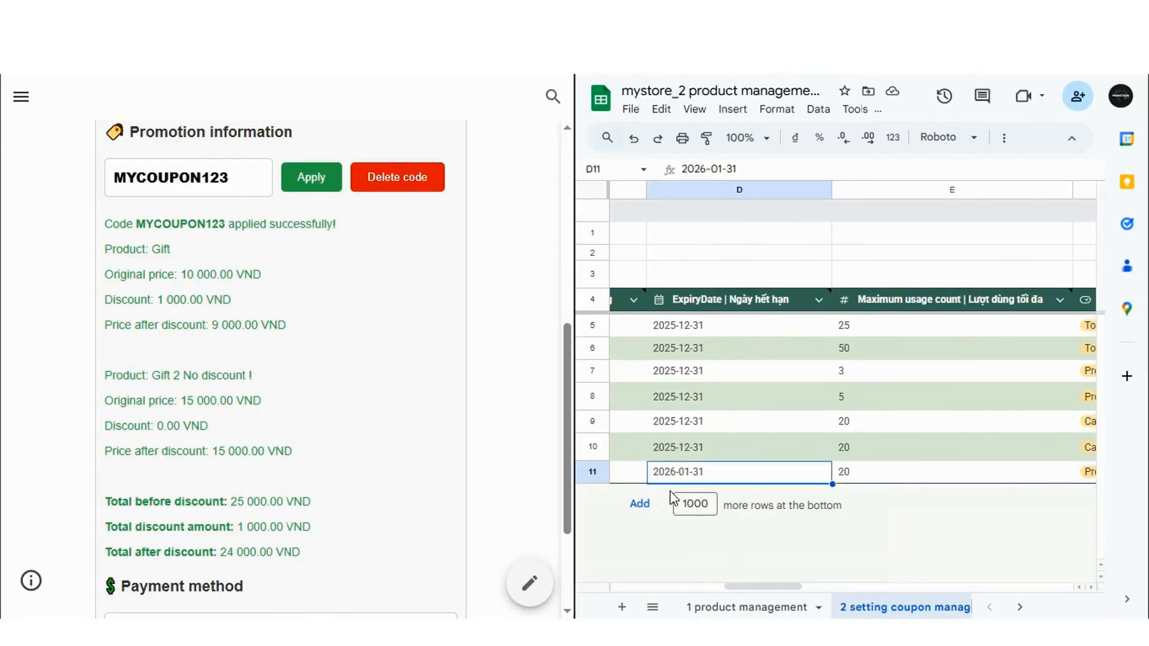
{"action": "double_click", "coordinate": [711, 469]}
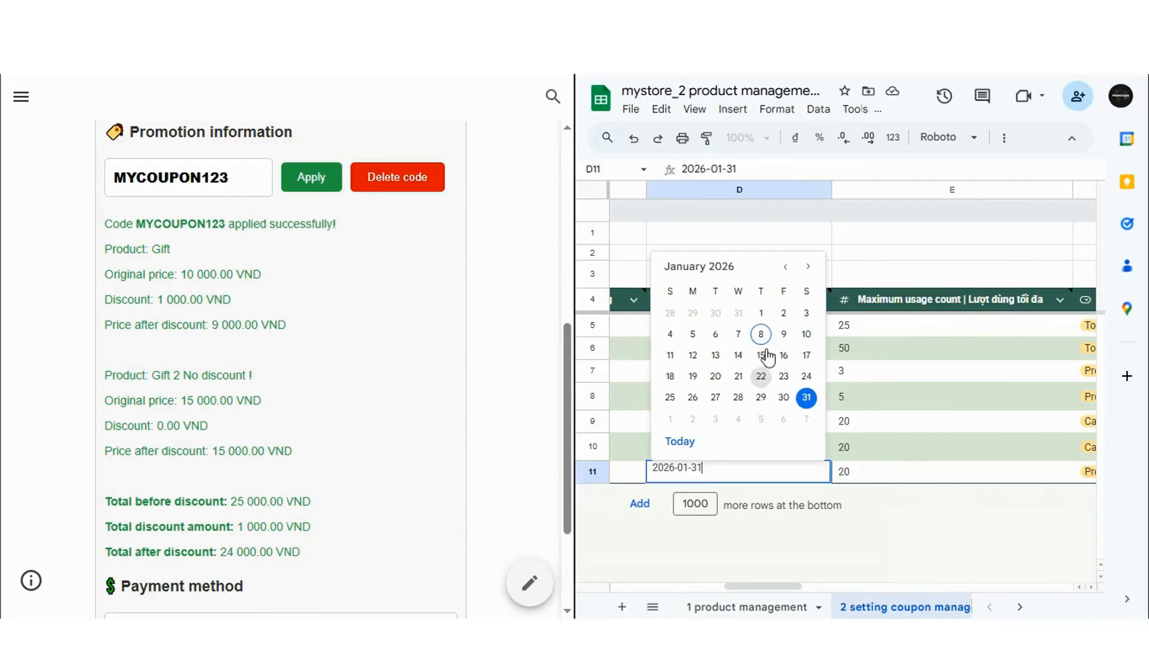
{"action": "left_click", "coordinate": [740, 335]}
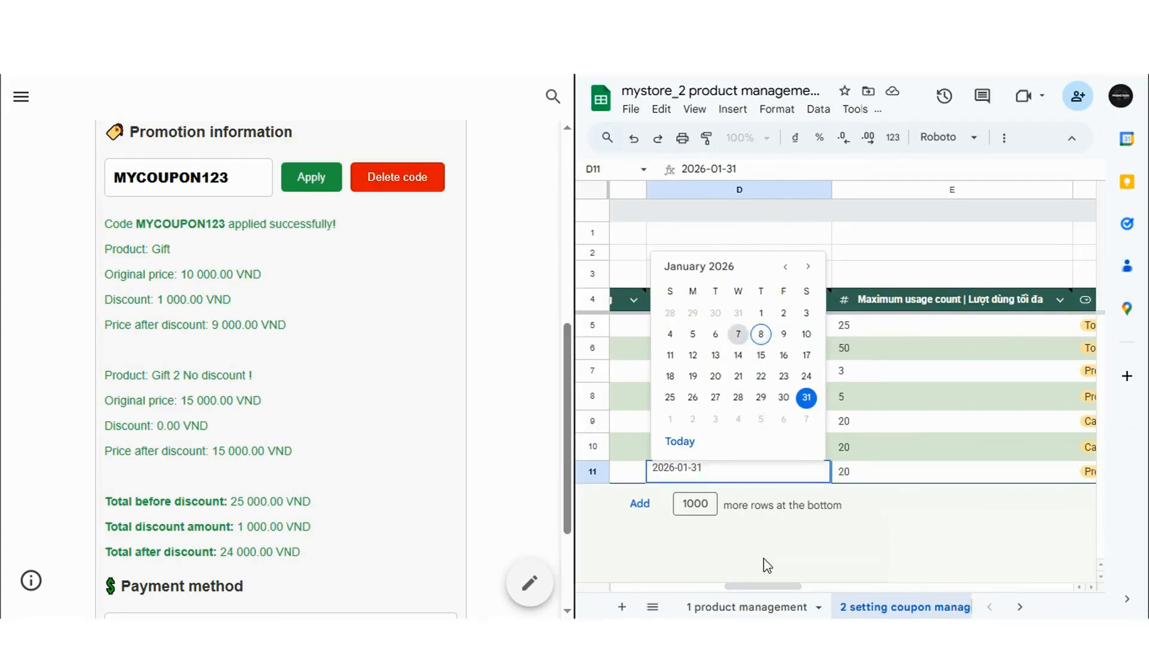
- Try to apply MYCOUPON123 again at checkout and inspect the message under the coupon field
{"action": "left_click", "coordinate": [302, 176]}
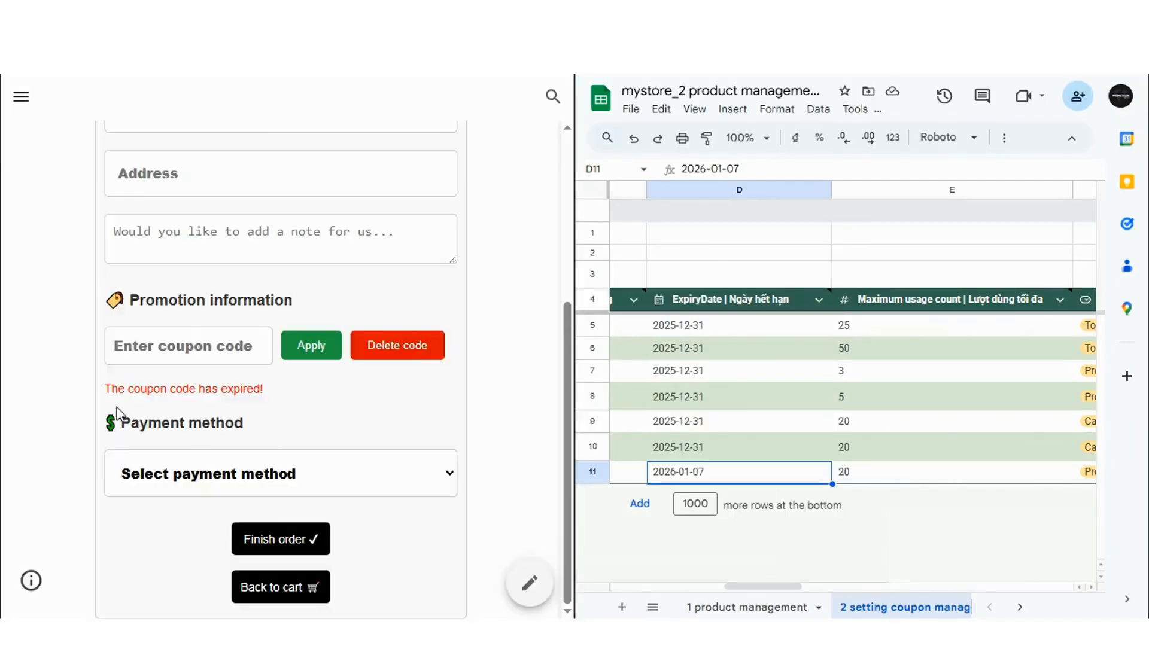
{"action": "left_click_drag", "start_coordinate": [105, 389], "coordinate": [259, 391]}
{"action": "left_click", "coordinate": [224, 390]}
{"action": "double_click", "coordinate": [233, 389]}
{"action": "left_click", "coordinate": [327, 400]}
- Clear all coupon codes from cells A5:A11 of the coupon sheet
{"action": "left_click_drag", "start_coordinate": [745, 588], "coordinate": [1030, 590]}
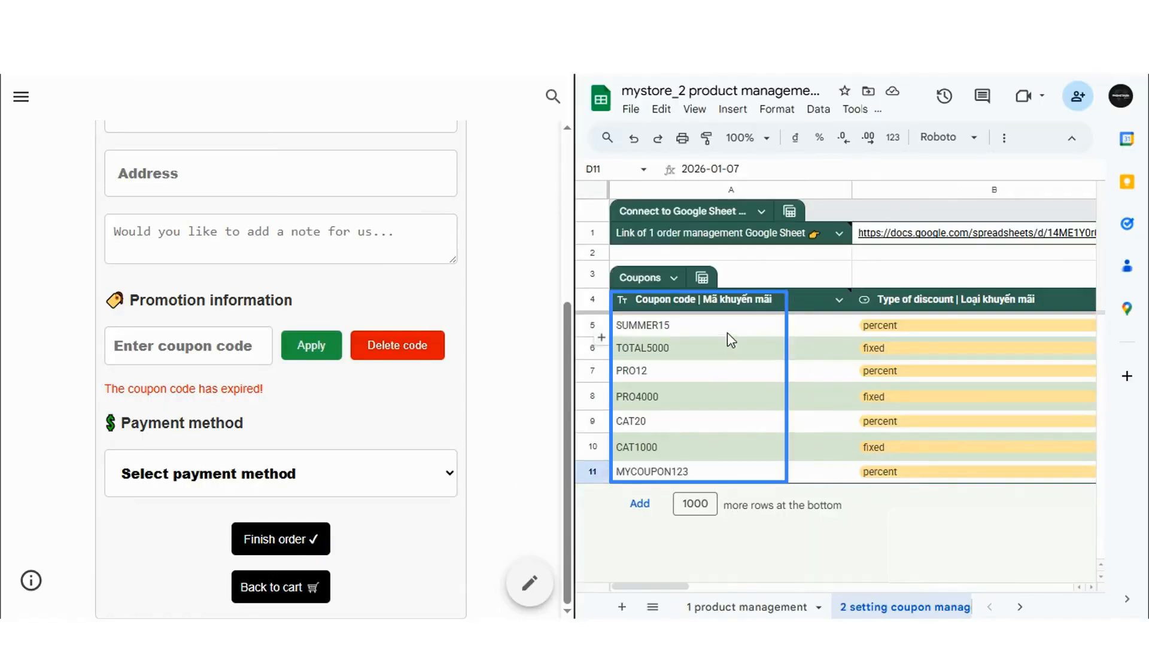
{"action": "left_click", "coordinate": [733, 330]}
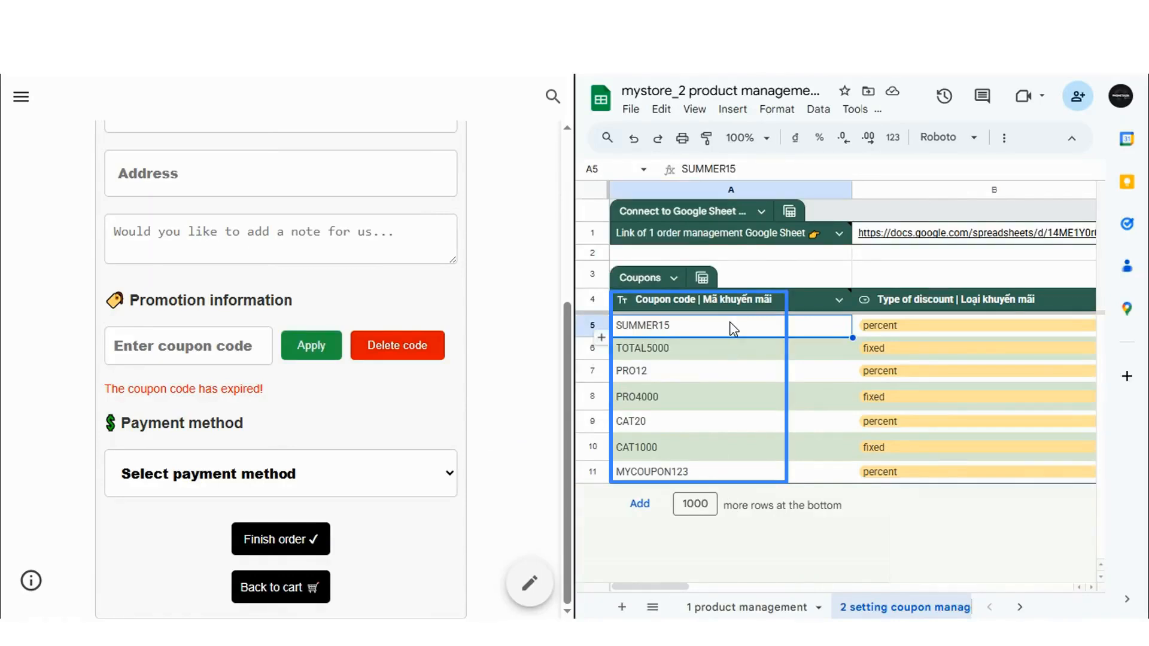
{"action": "key", "text": "ctrl+shift+Down"}
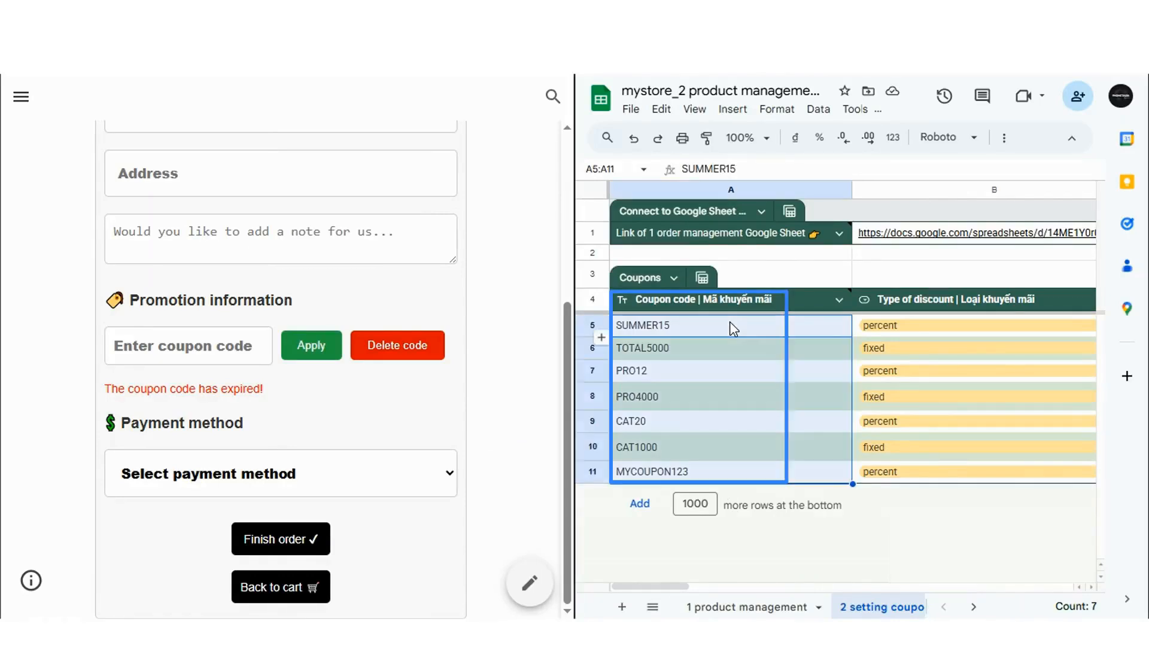
{"action": "key", "text": "Delete"}
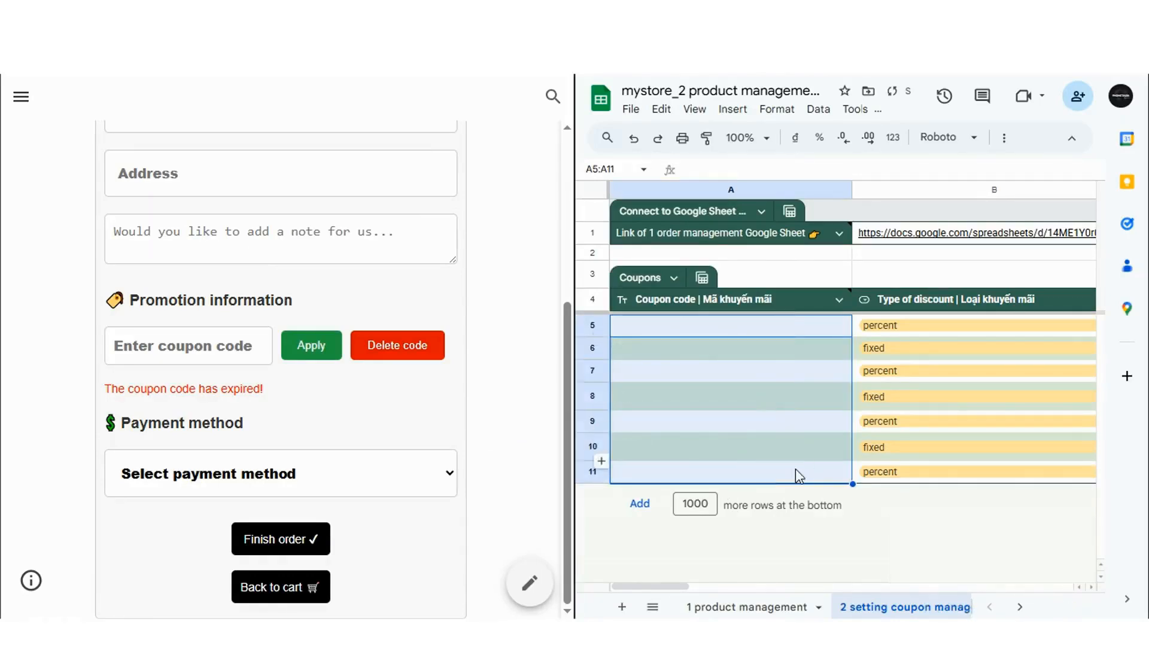
- Enter the new coupon codes HELLO in cell A5 and ANYCODE in cell A6
{"action": "left_click", "coordinate": [213, 344]}
{"action": "left_click", "coordinate": [759, 328]}
{"action": "type", "text": "HE"}
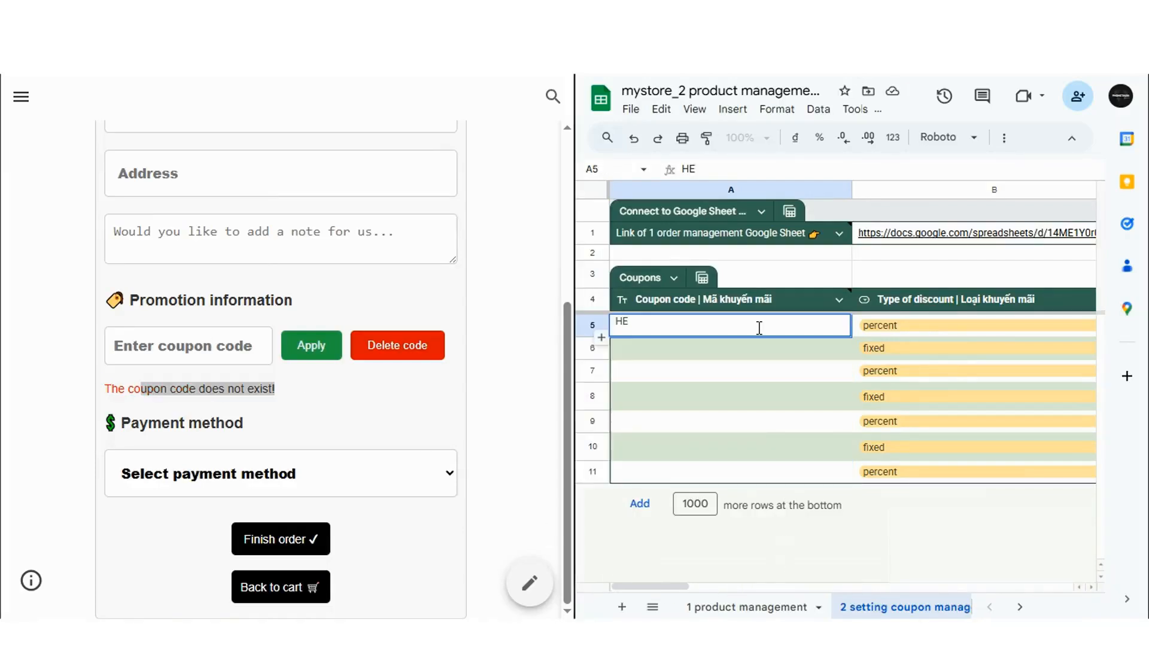
{"action": "type", "text": "LLO"}
{"action": "key", "text": "Return"}
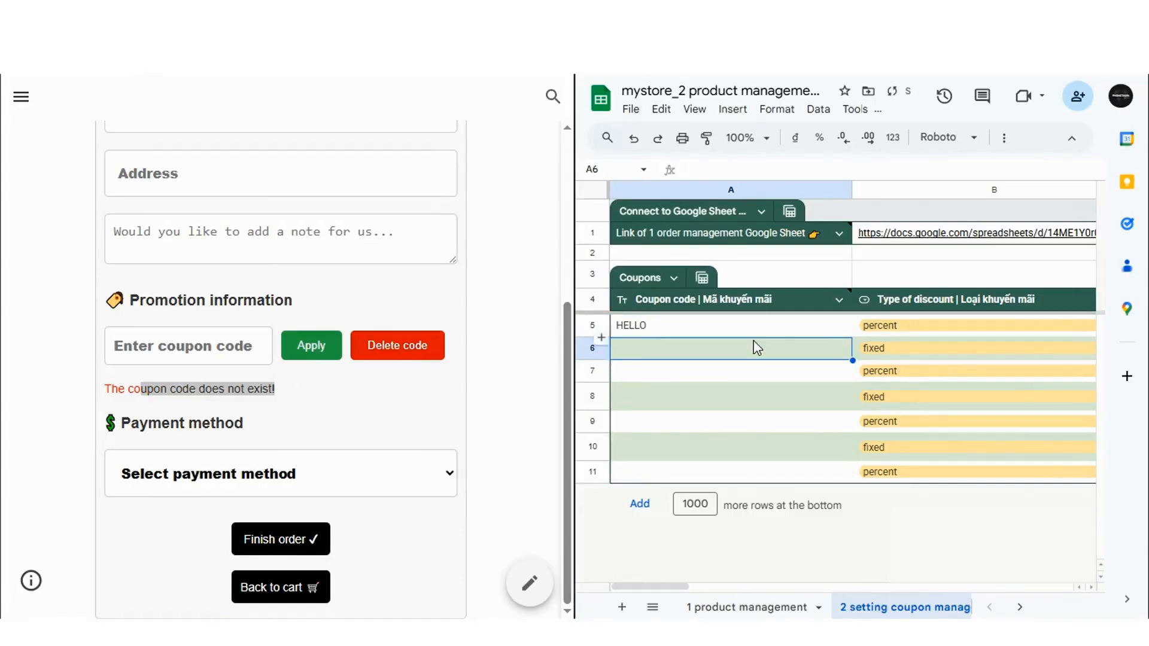
{"action": "type", "text": "AN"}
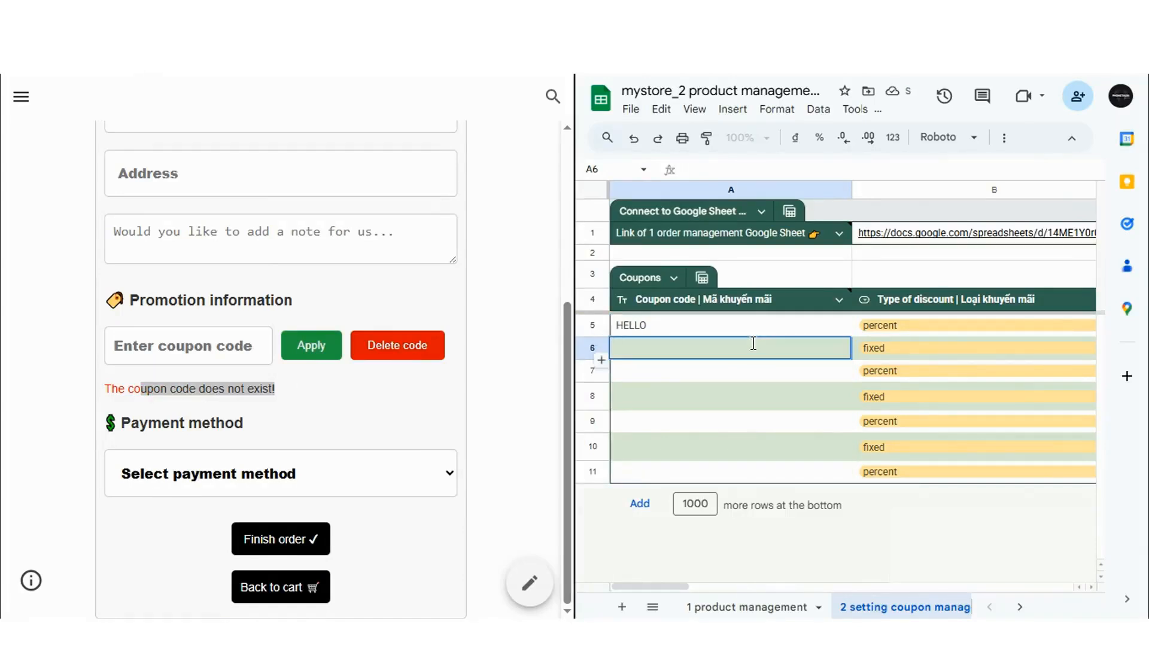
{"action": "type", "text": "YCODE"}
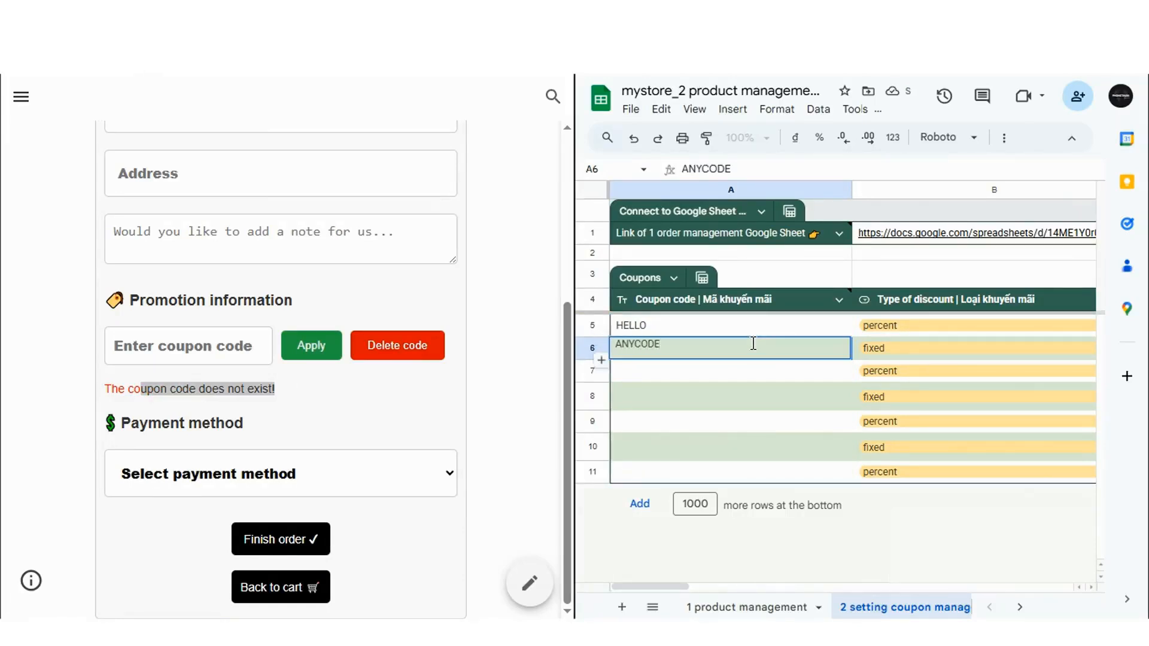
{"action": "key", "text": "Return"}
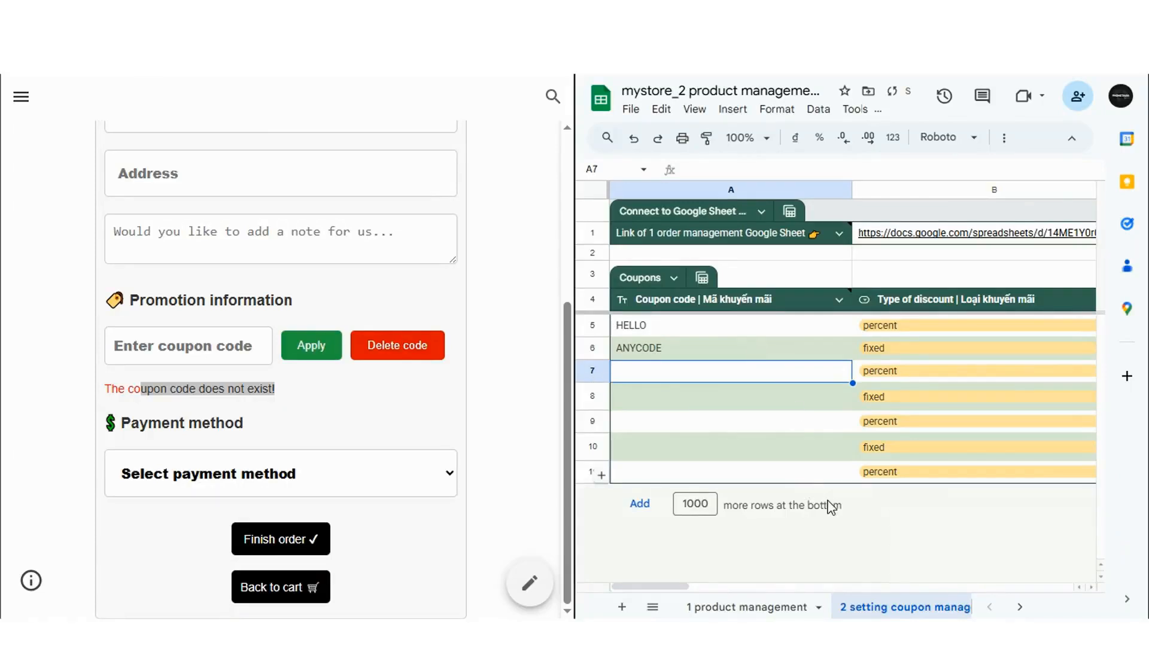